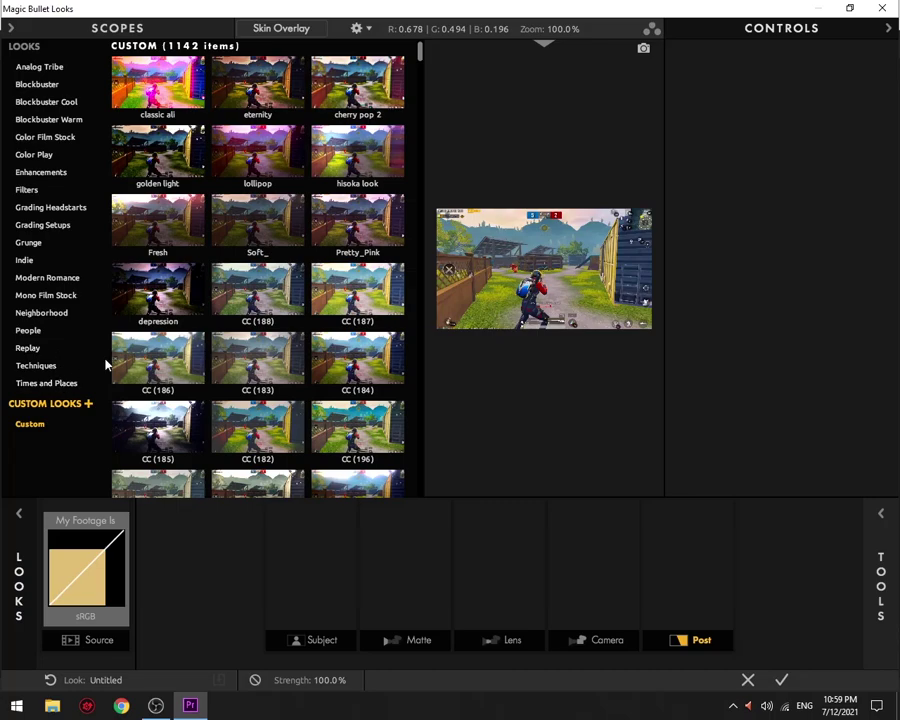
# Step: Preview the custom looks CC (194), CC (190), CC (189), CC (193) and CC (198) on the clip
pyautogui.click(270, 268)
pyautogui.press('Home')
pyautogui.press('Down')
pyautogui.press('Down')
pyautogui.press('Down')
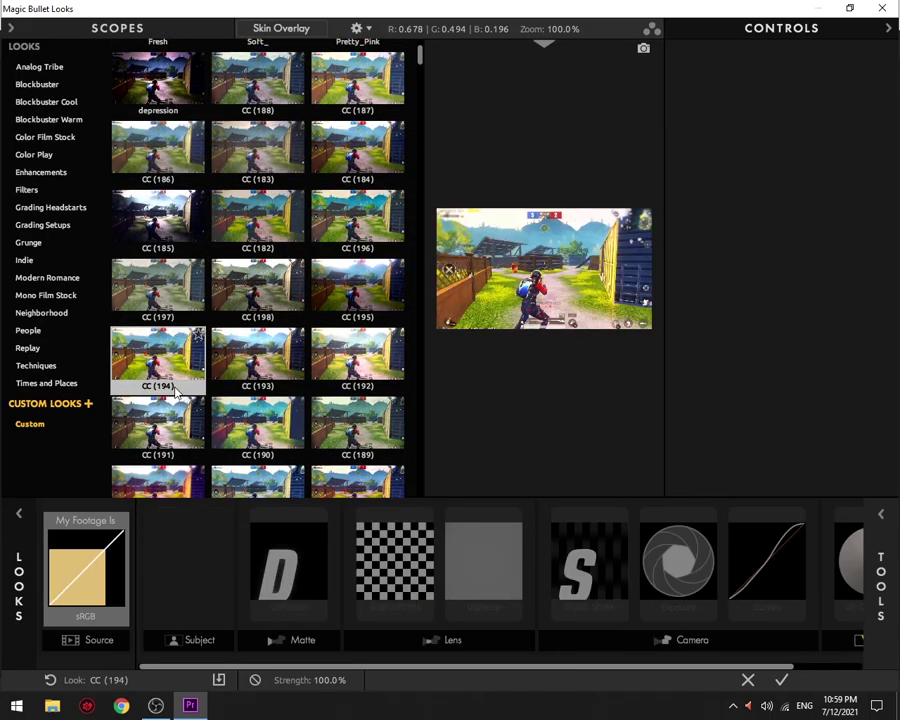
pyautogui.press('Down')
pyautogui.click(280, 355)
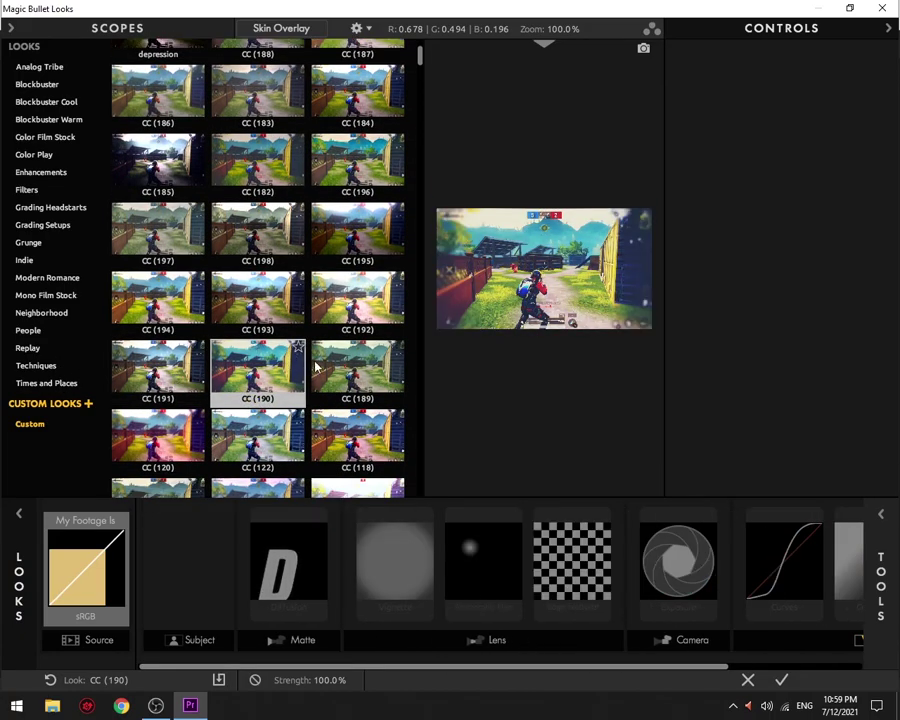
pyautogui.click(347, 377)
pyautogui.click(300, 315)
pyautogui.click(258, 235)
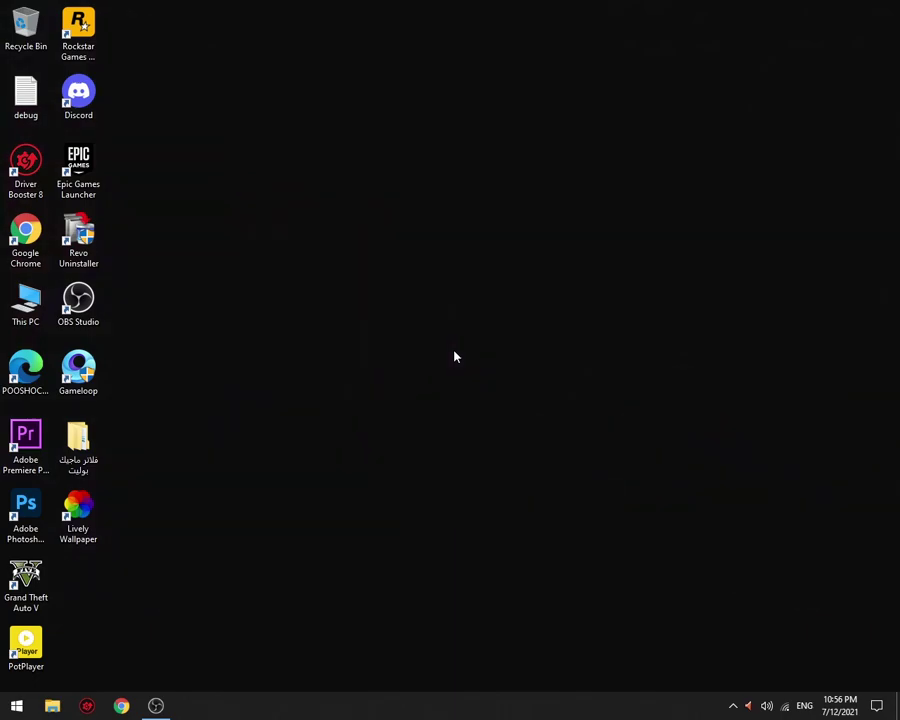
# Step: Navigate from AppData to Local\LooksBuilder\Looks\Custom, then show the desktop
pyautogui.press('super+r')
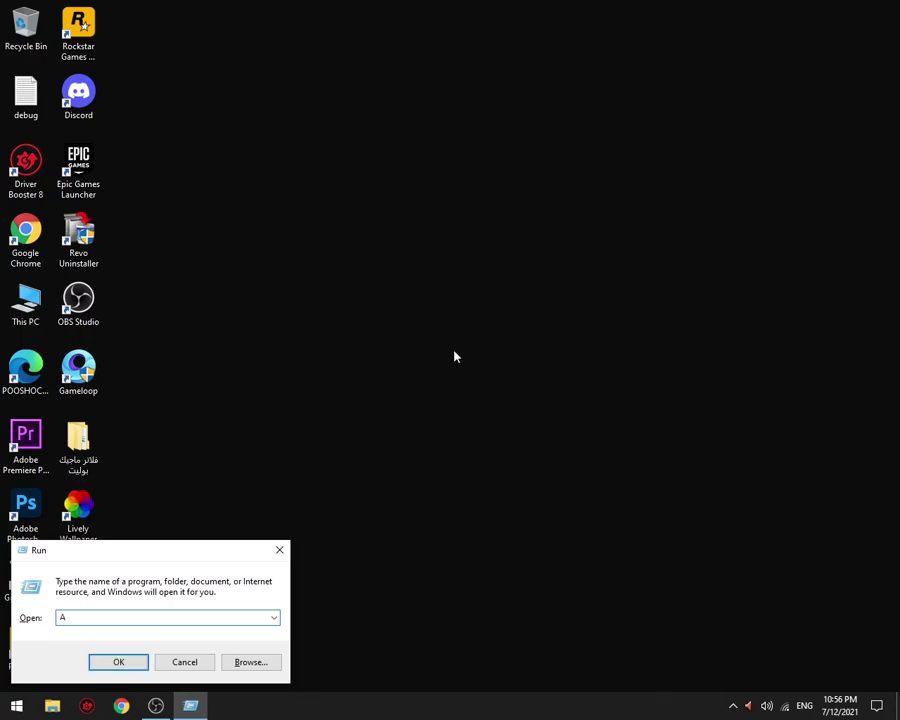
pyautogui.write('AT')
pyautogui.press('Return')
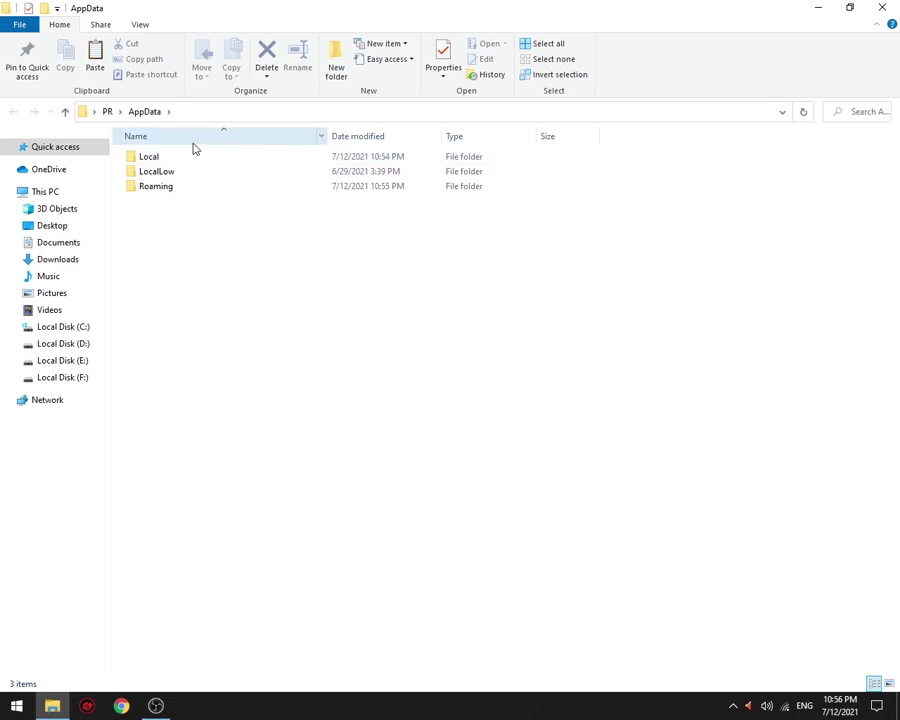
pyautogui.doubleClick(140, 160)
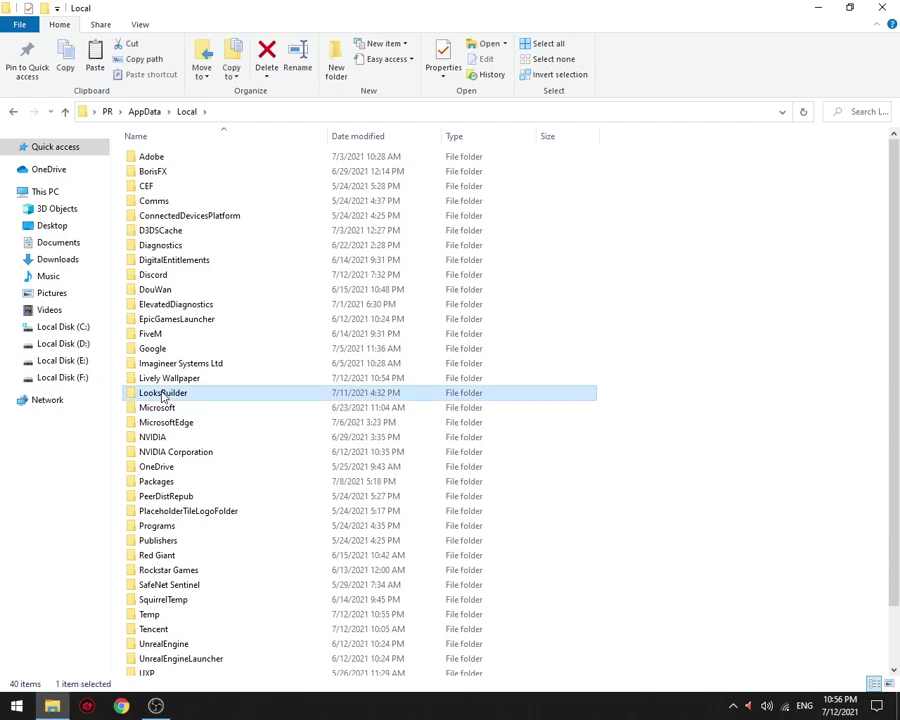
pyautogui.doubleClick(192, 396)
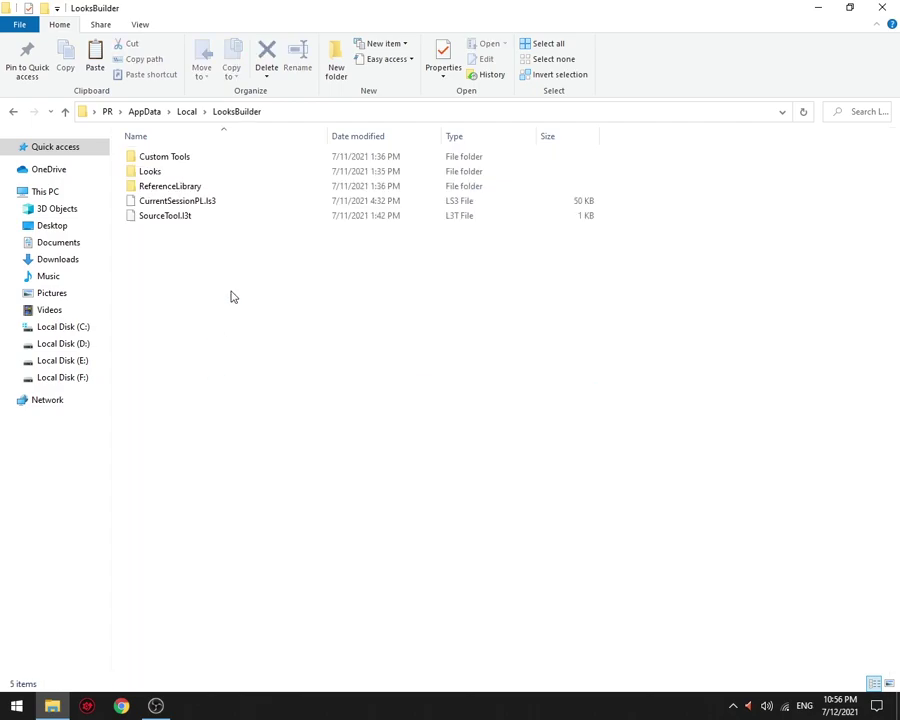
pyautogui.doubleClick(190, 175)
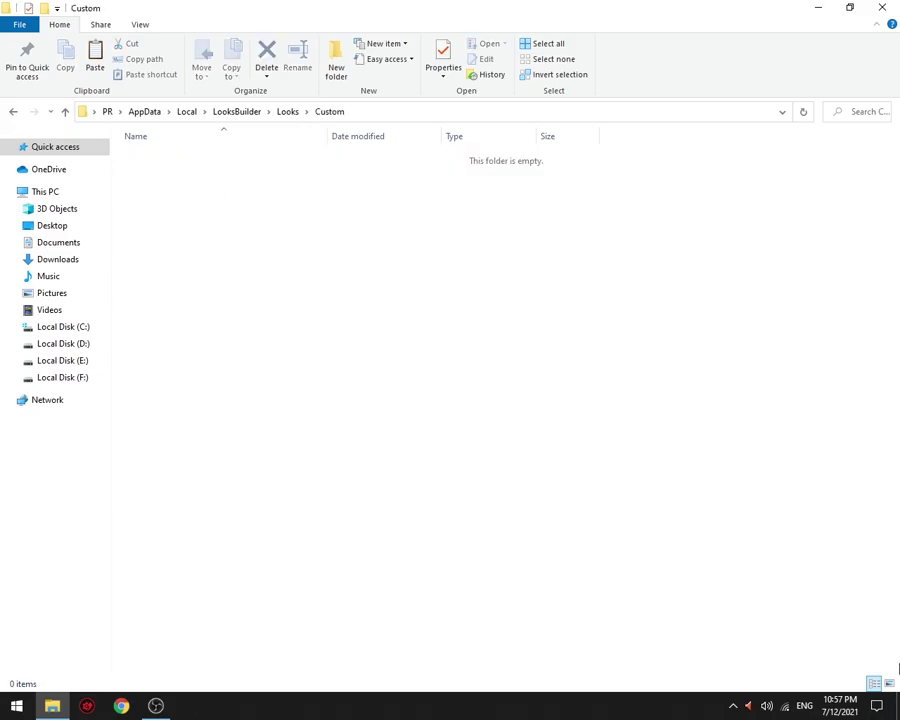
pyautogui.click(897, 705)
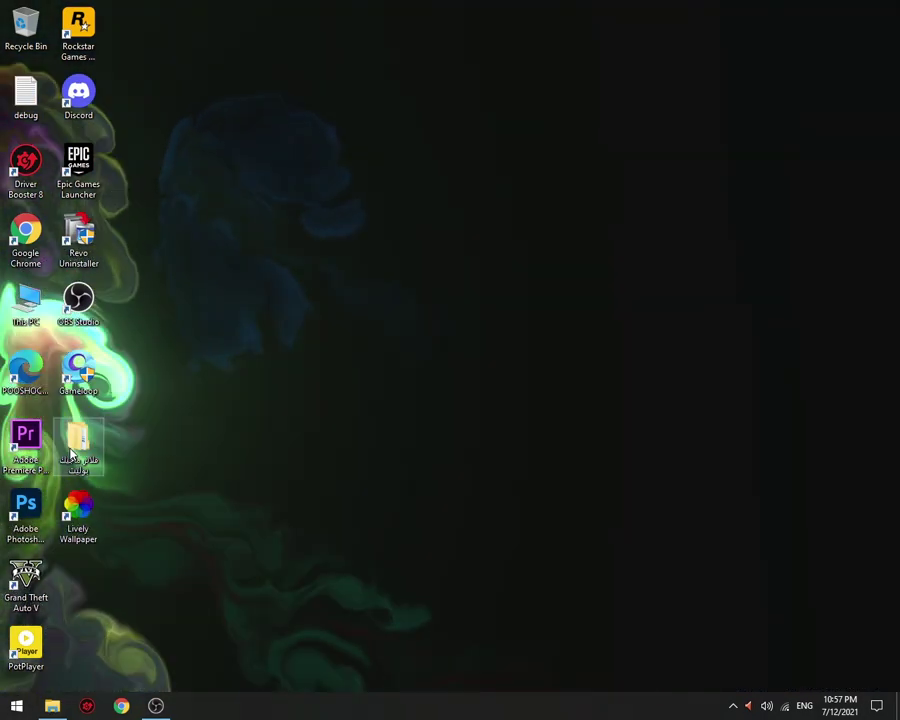
# Step: Move all 1,144 preset files from the desktop MBL-V2 folder into the Custom looks folder
pyautogui.doubleClick(76, 446)
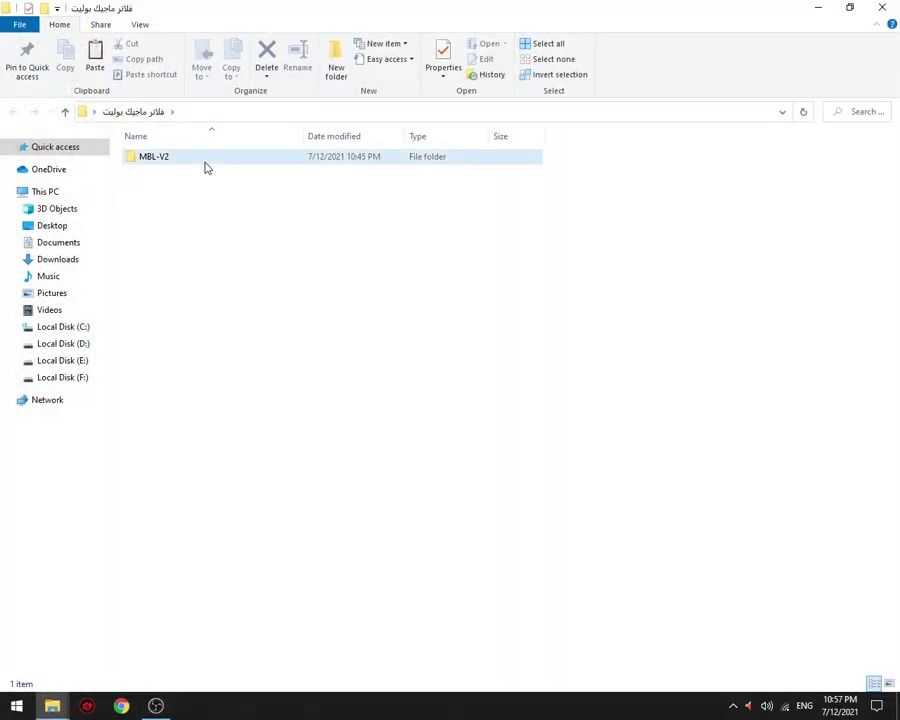
pyautogui.doubleClick(205, 163)
pyautogui.hotkey('ctrl', 'a')
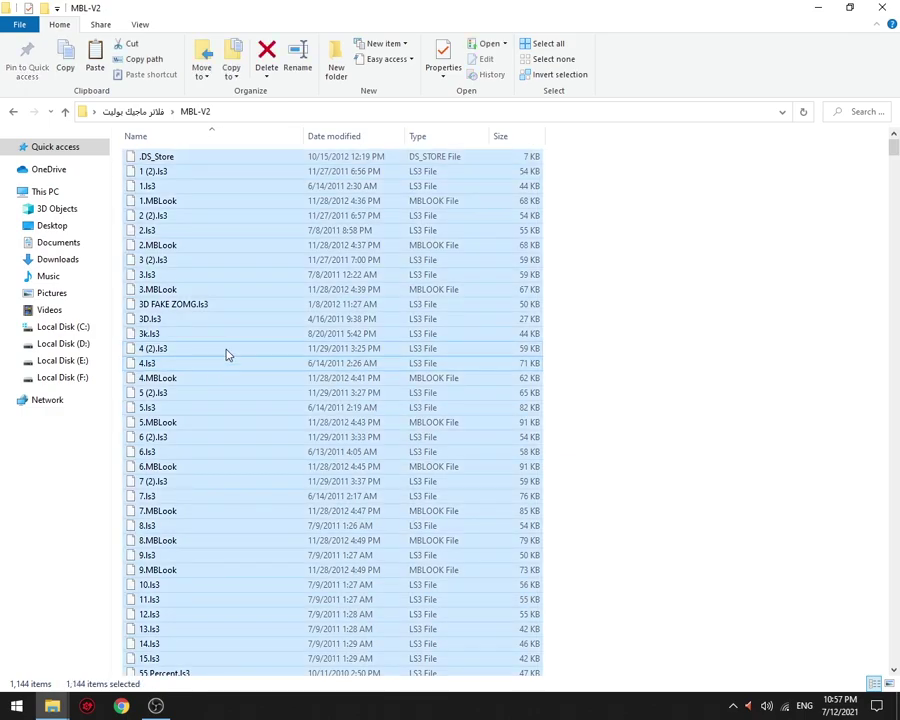
pyautogui.click(566, 379)
pyautogui.hotkey('ctrl', 'a')
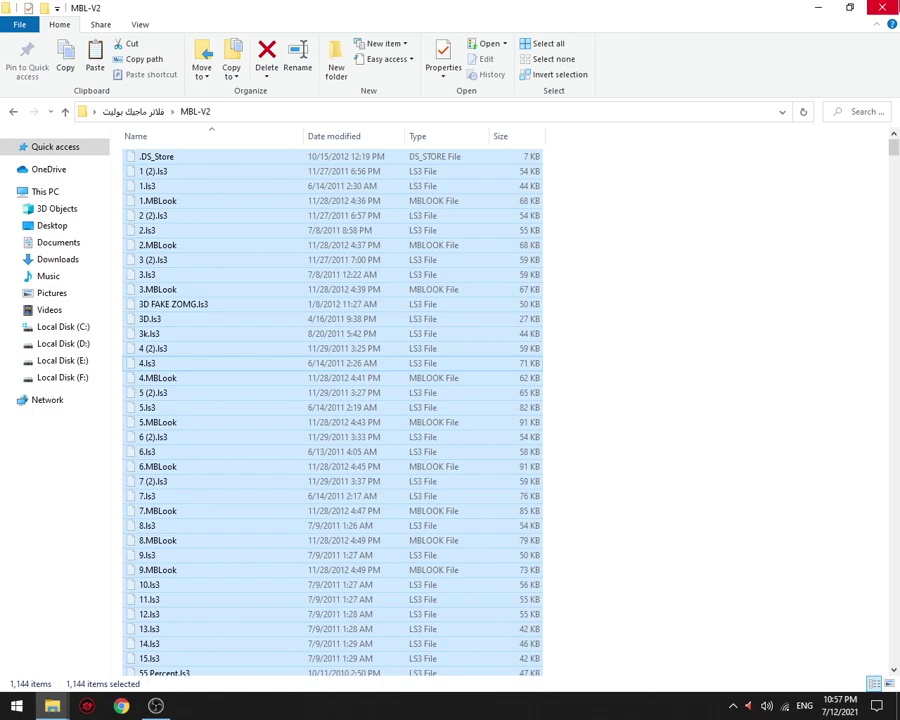
pyautogui.click(882, 7)
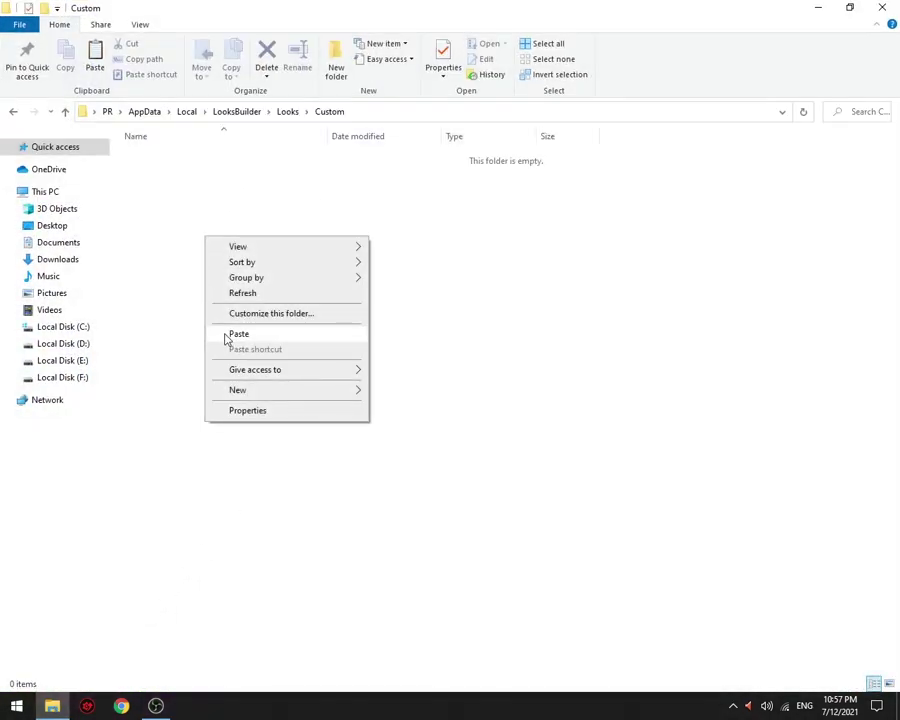
pyautogui.click(226, 335)
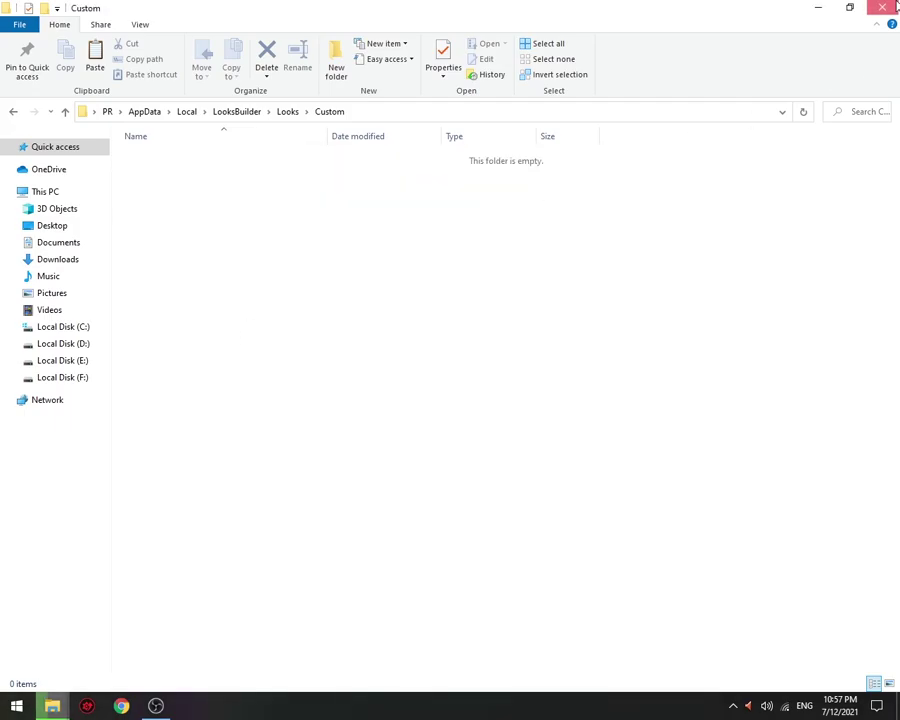
pyautogui.click(893, 8)
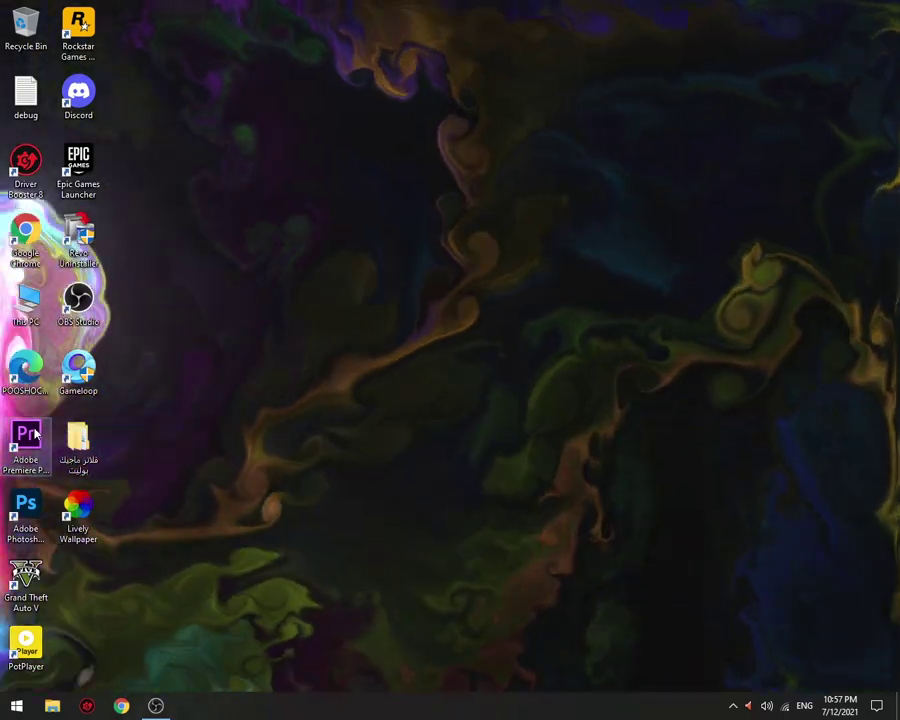
# Step: Launch Premiere Pro and apply the Magic Bullet Looks effect to the gameplay clip
pyautogui.click(35, 432)
pyautogui.doubleClick(35, 432)
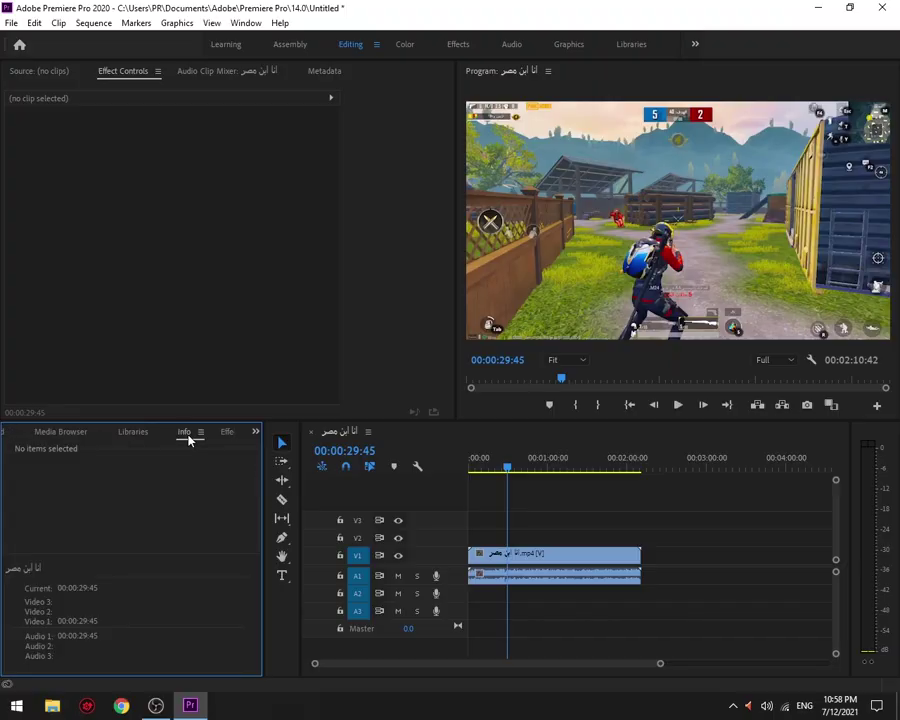
pyautogui.write('MAGIC BUL')
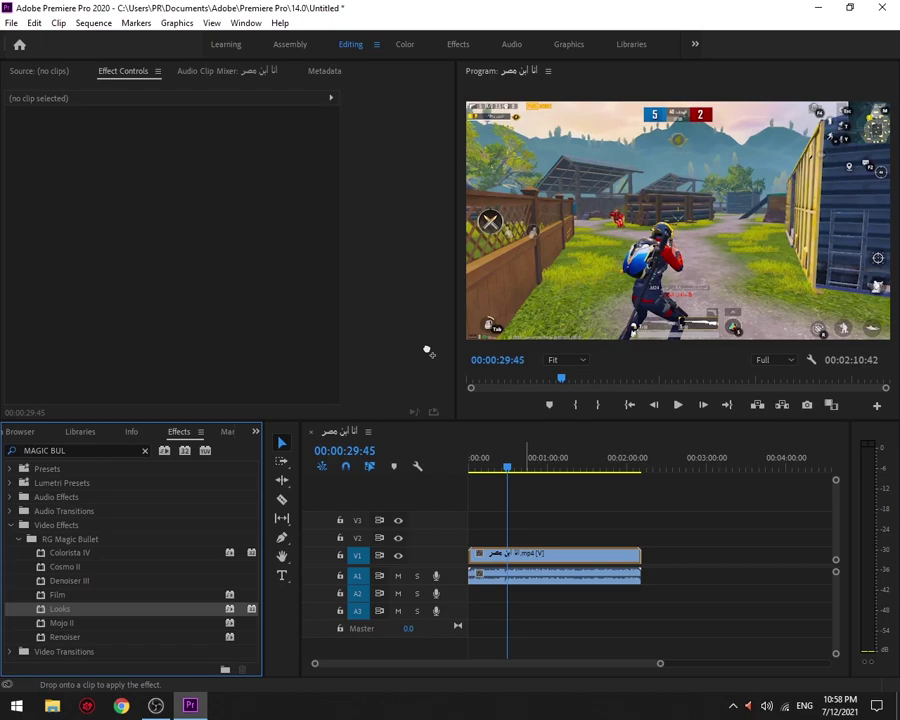
pyautogui.click(555, 553)
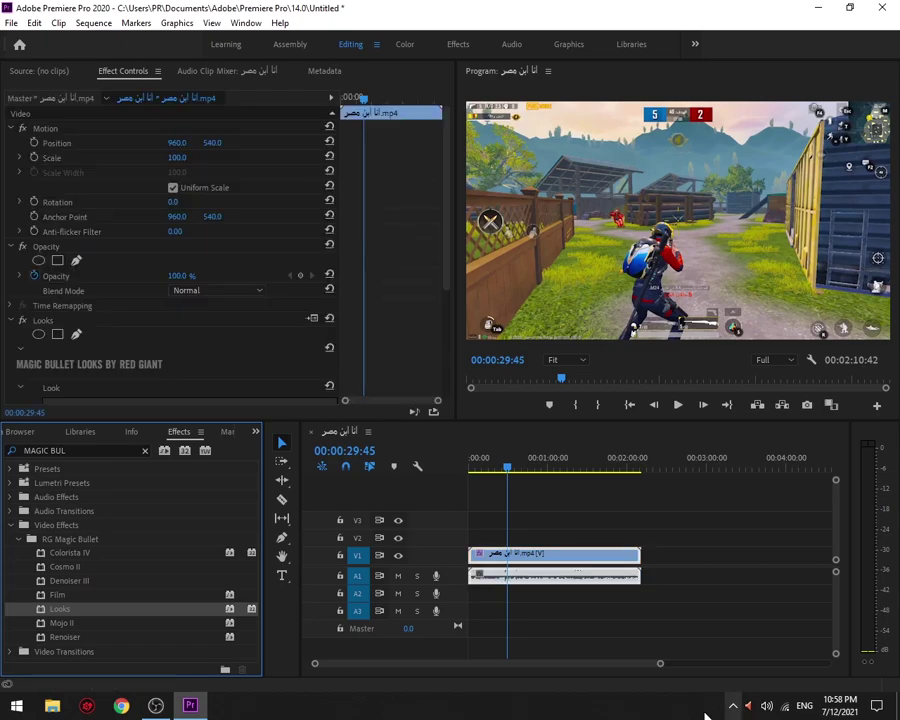
pyautogui.scroll(-2, 240, 335)
# Step: Open the clip's Magic Bullet Looks editor and maximize its window
pyautogui.click(214, 367)
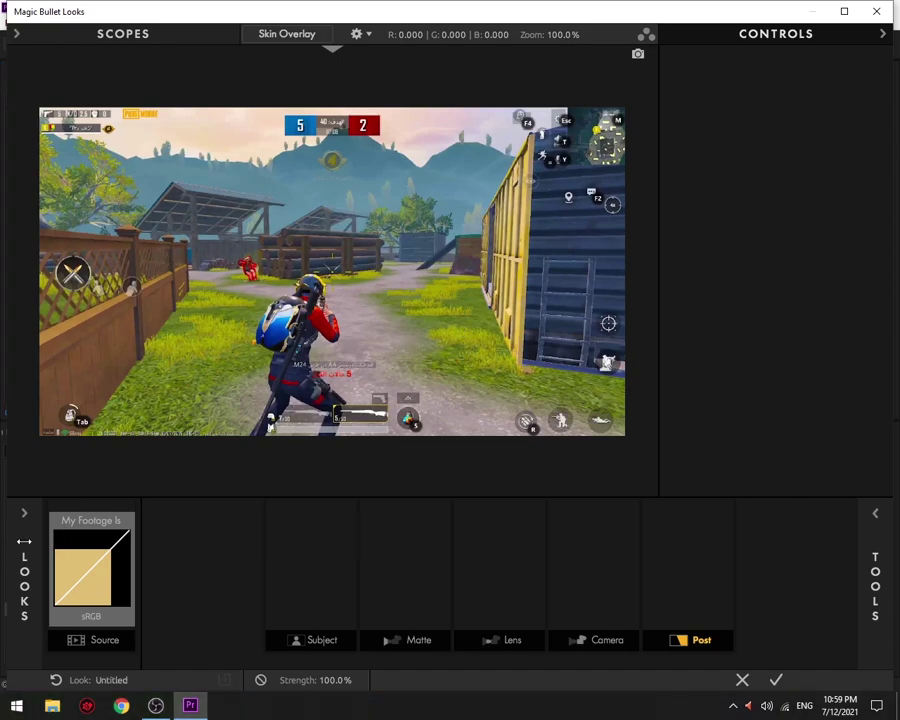
pyautogui.click(848, 12)
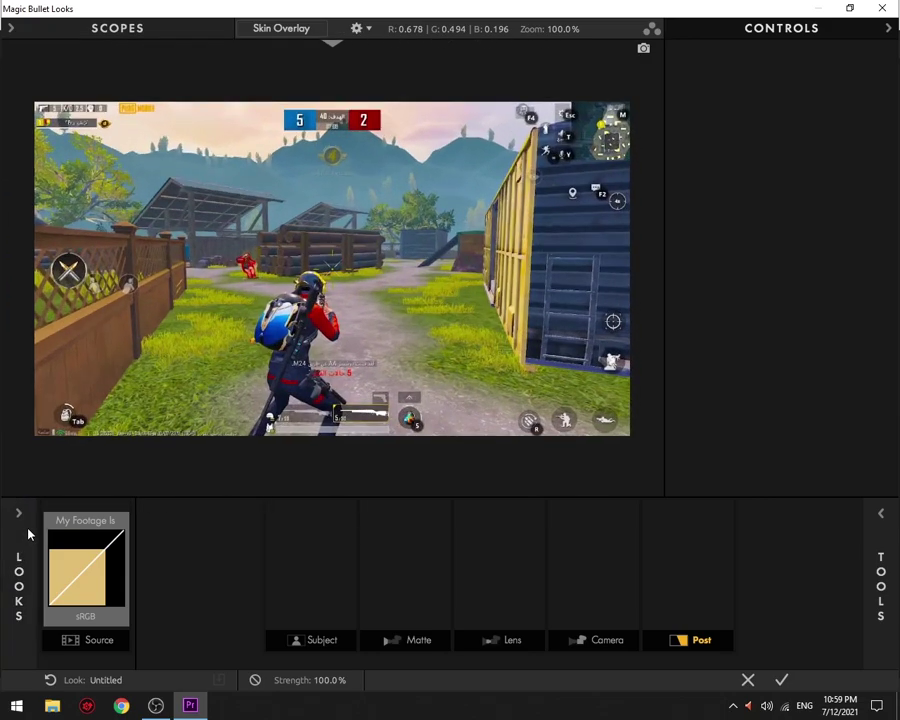
pyautogui.moveTo(14, 553)
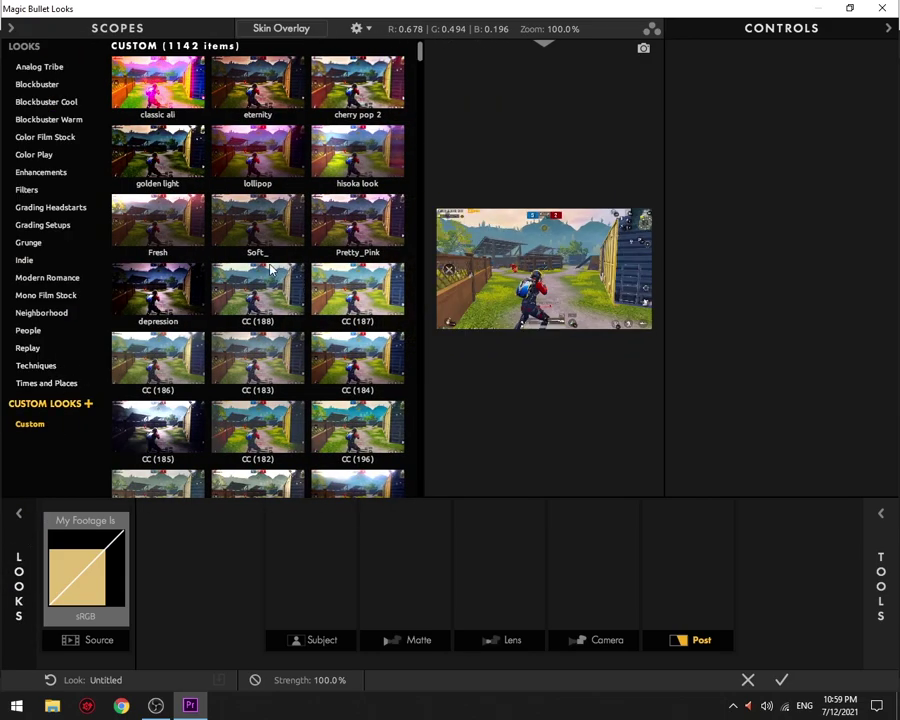
# Step: Browse the imported Custom looks grid and select the CC (183) look
pyautogui.scroll(-1, 180, 120)
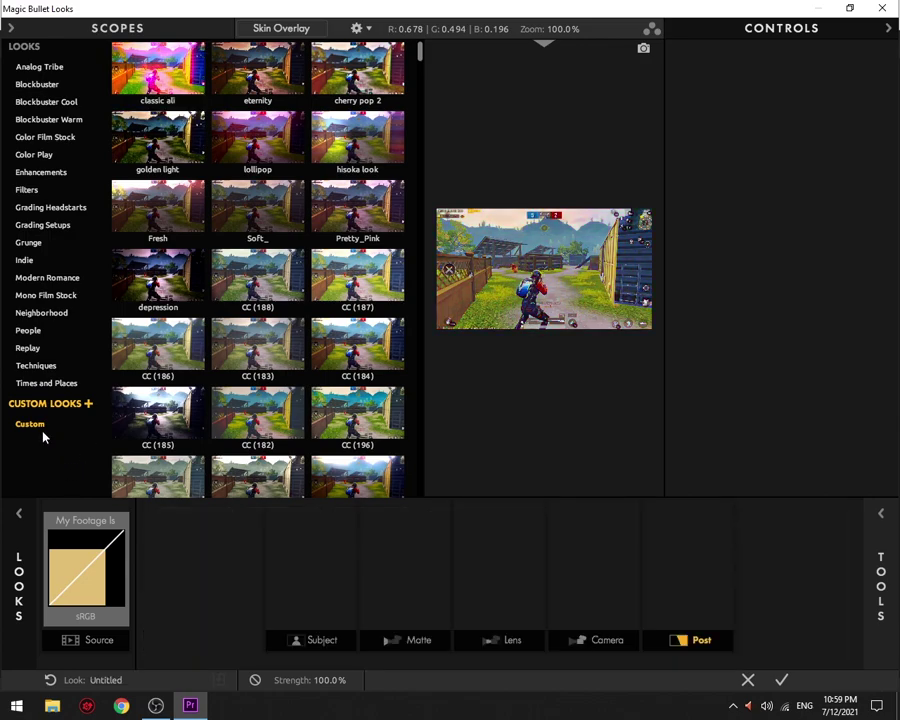
pyautogui.scroll(-5, 178, 390)
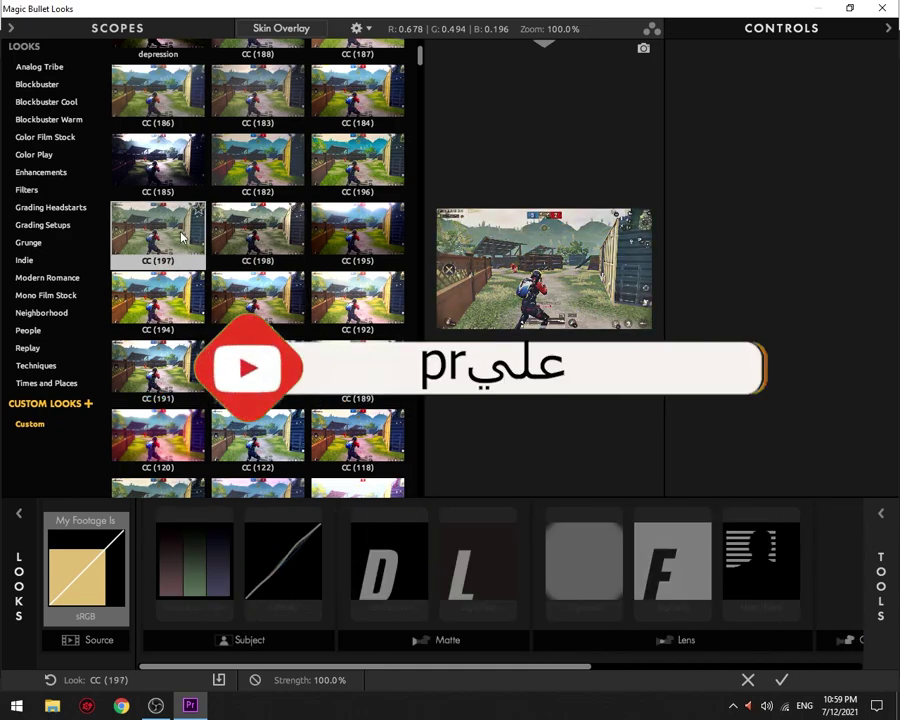
pyautogui.scroll(1, 234, 152)
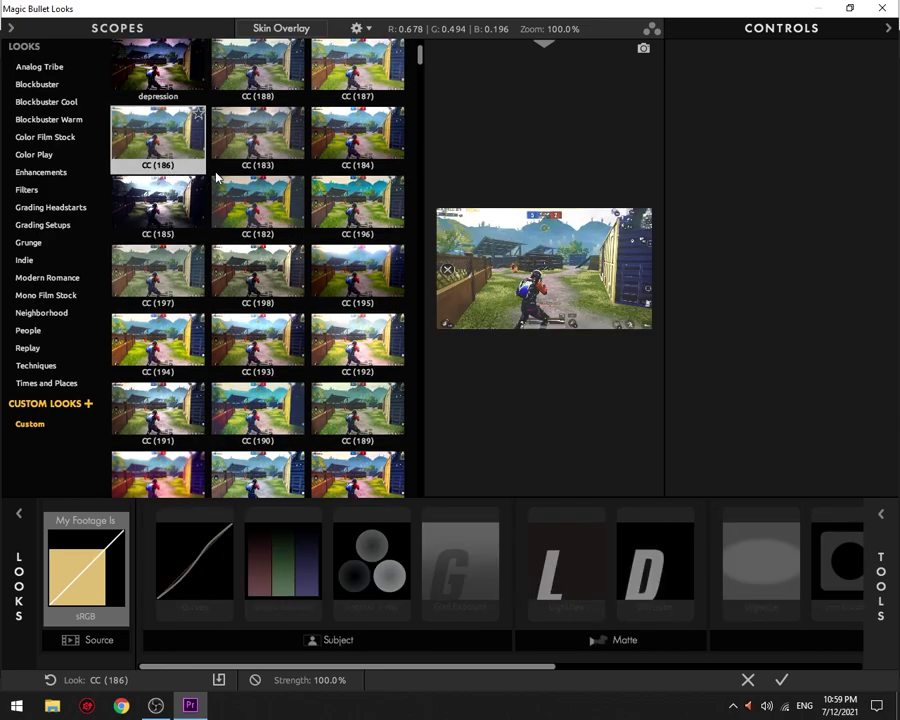
pyautogui.scroll(1, 313, 199)
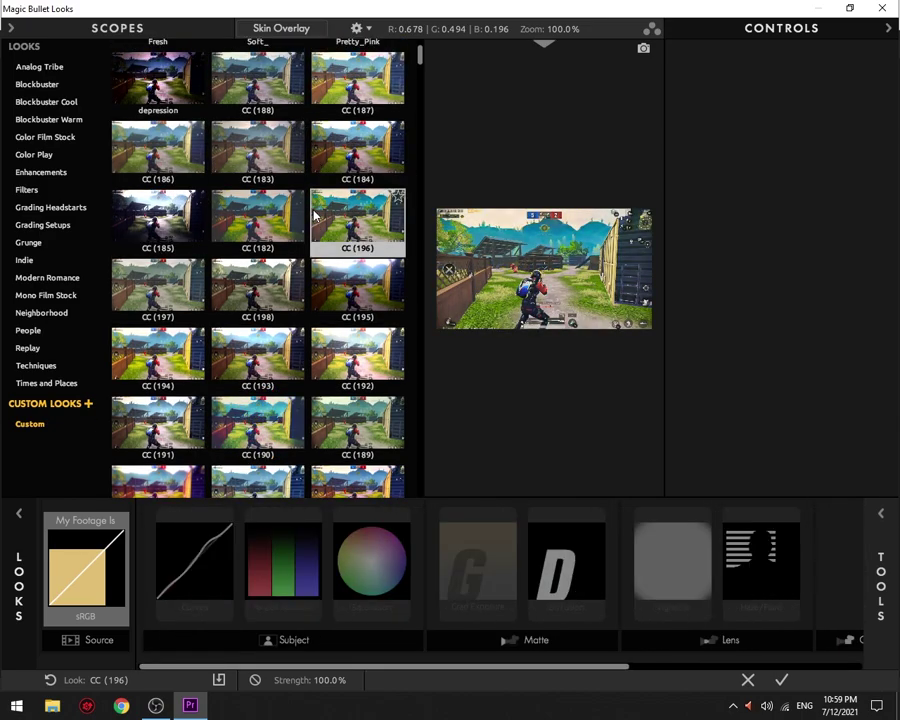
pyautogui.scroll(-1, 320, 240)
pyautogui.scroll(2, 320, 260)
pyautogui.scroll(-1, 327, 291)
pyautogui.scroll(-2, 335, 330)
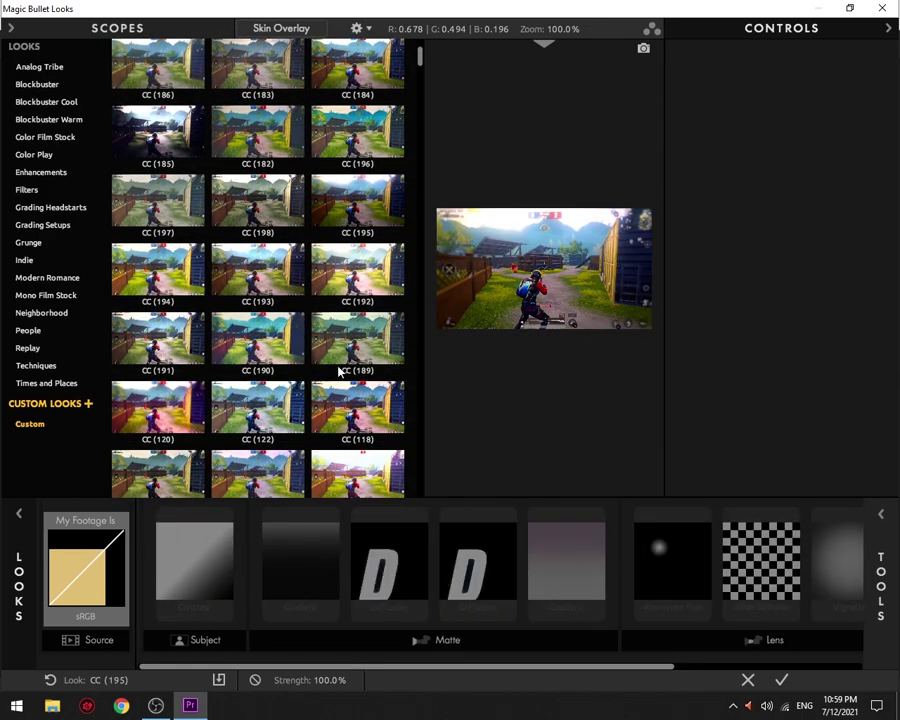
pyautogui.scroll(-1, 345, 365)
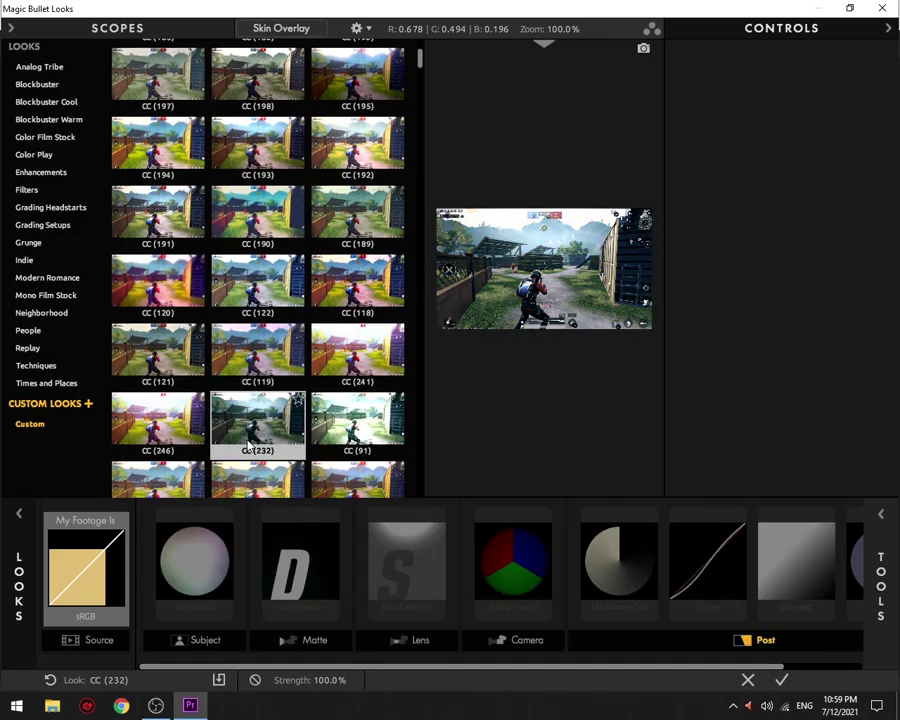
pyautogui.scroll(-3, 270, 423)
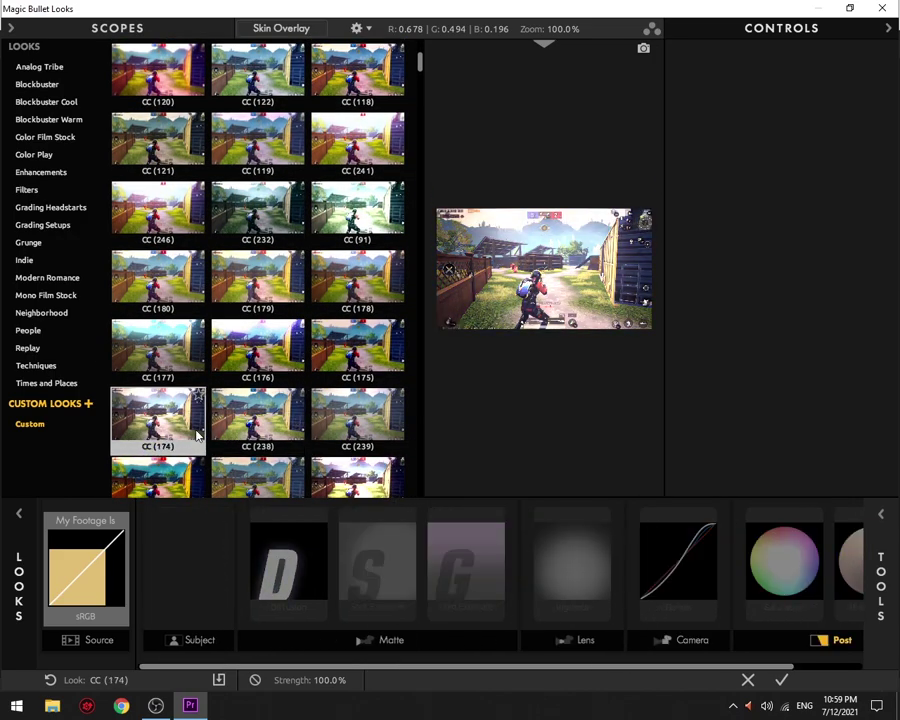
pyautogui.scroll(-1, 365, 428)
pyautogui.scroll(-1, 283, 425)
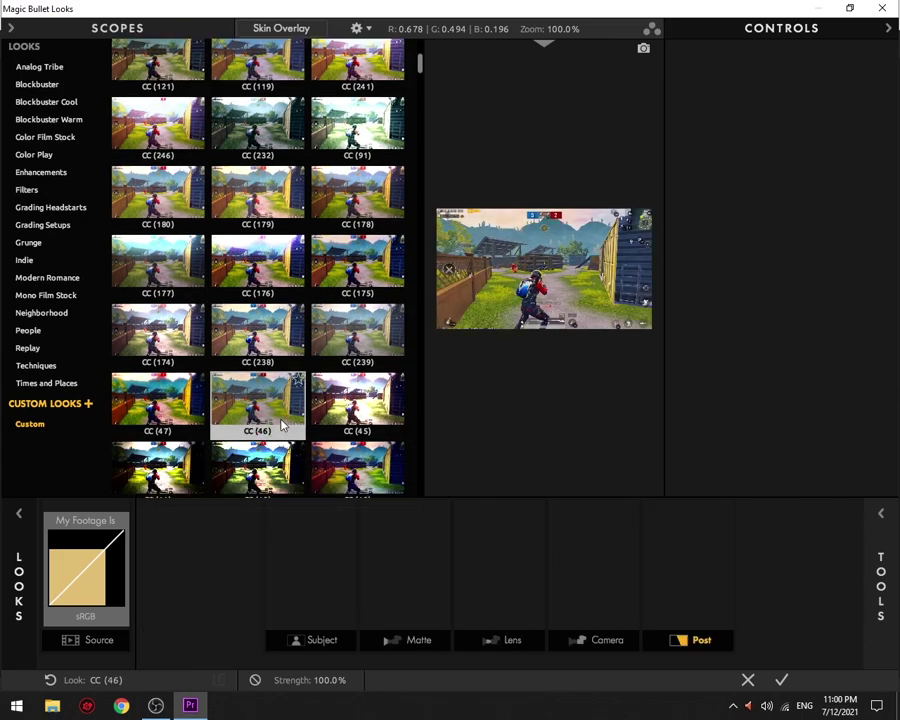
pyautogui.scroll(-2, 280, 420)
pyautogui.scroll(-1, 160, 410)
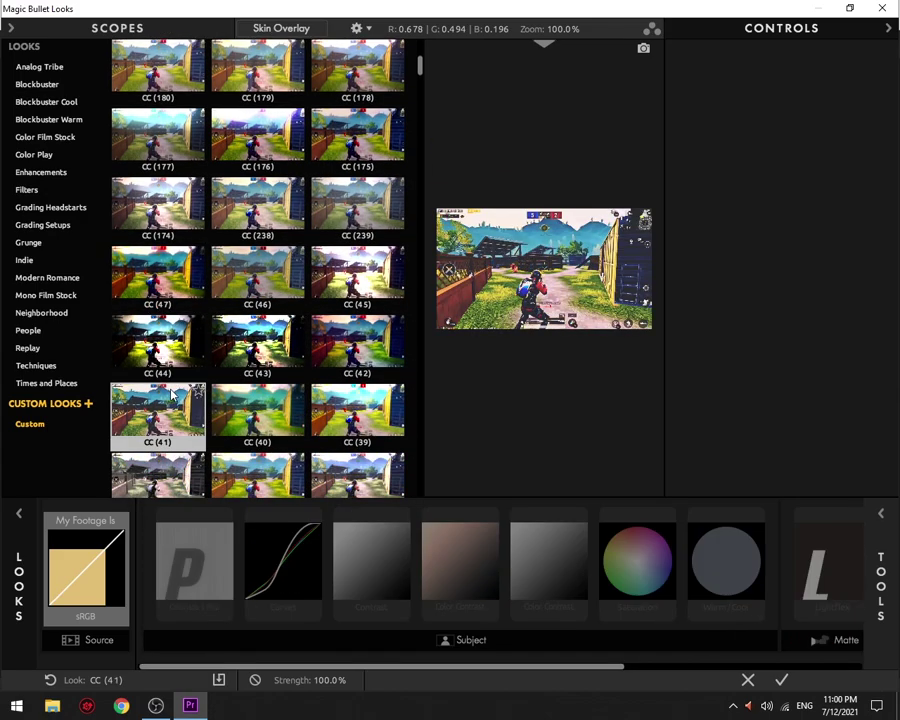
pyautogui.scroll(-1, 280, 375)
pyautogui.scroll(-1, 265, 400)
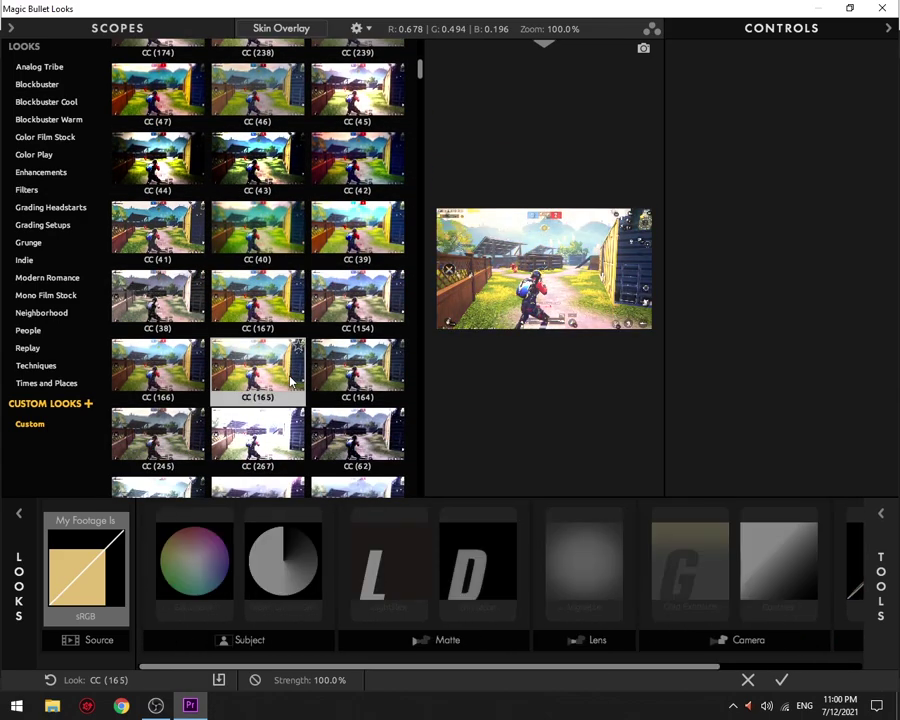
pyautogui.scroll(-1, 344, 370)
pyautogui.scroll(-2, 344, 370)
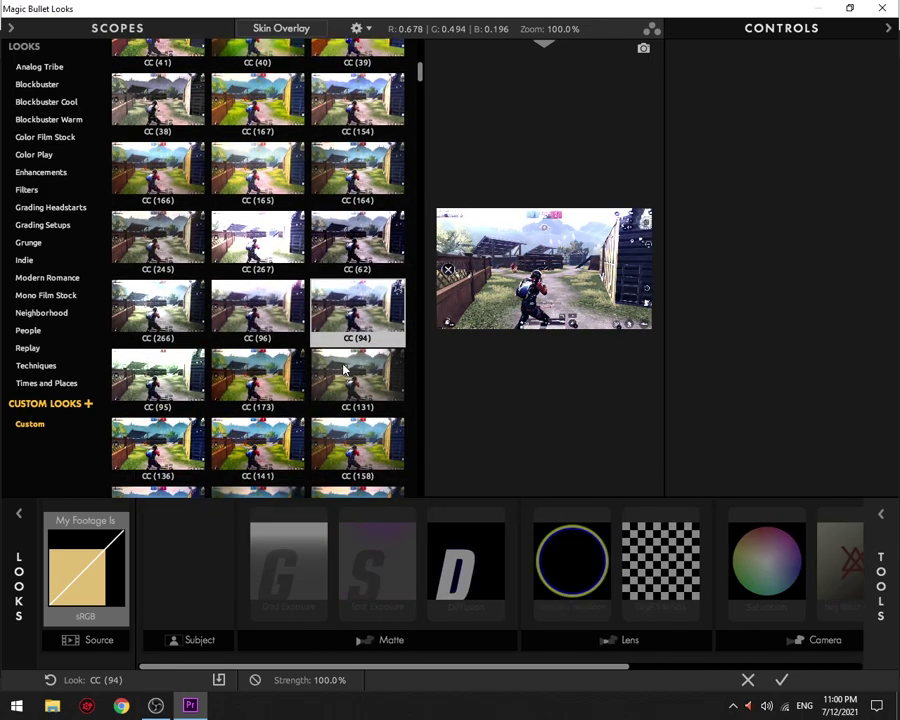
pyautogui.scroll(-1, 344, 370)
pyautogui.scroll(-2, 344, 370)
pyautogui.scroll(-1, 320, 375)
pyautogui.scroll(-2, 300, 376)
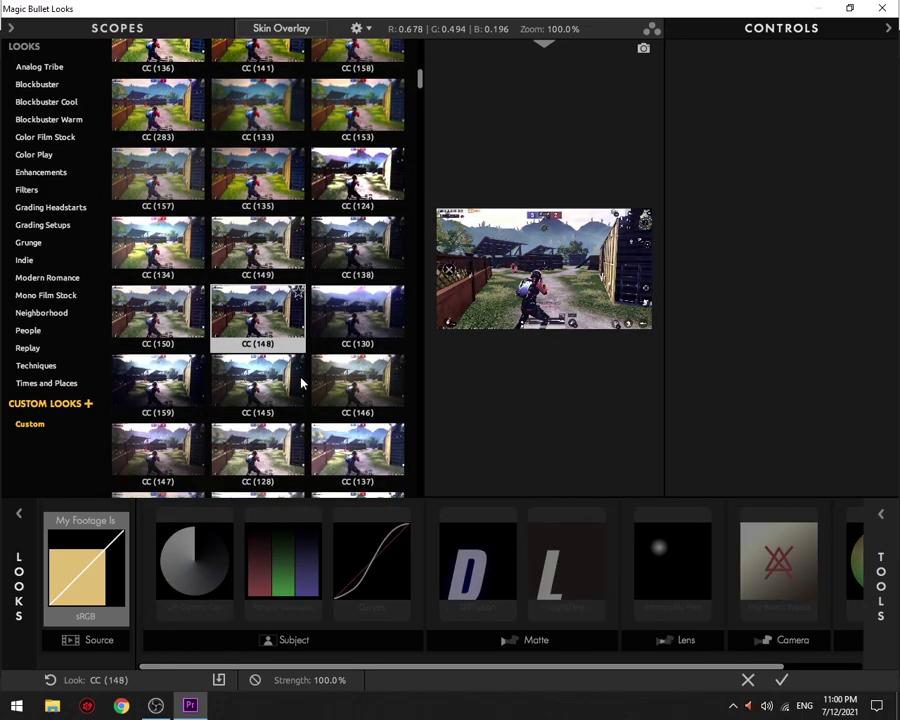
pyautogui.scroll(-1, 307, 385)
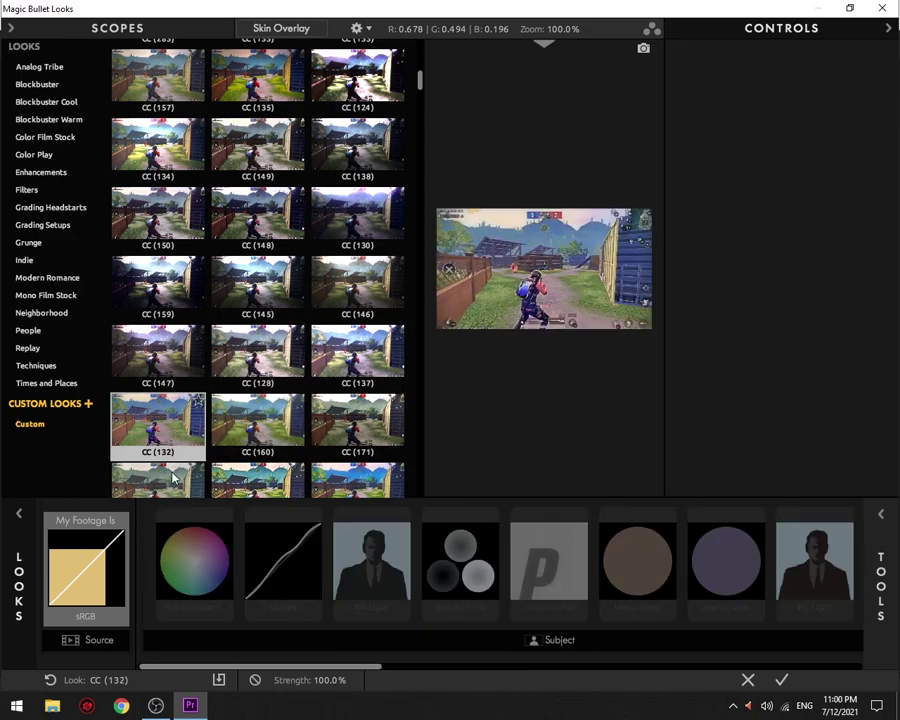
pyautogui.scroll(-1, 180, 400)
pyautogui.scroll(-1, 194, 382)
pyautogui.scroll(-2, 194, 382)
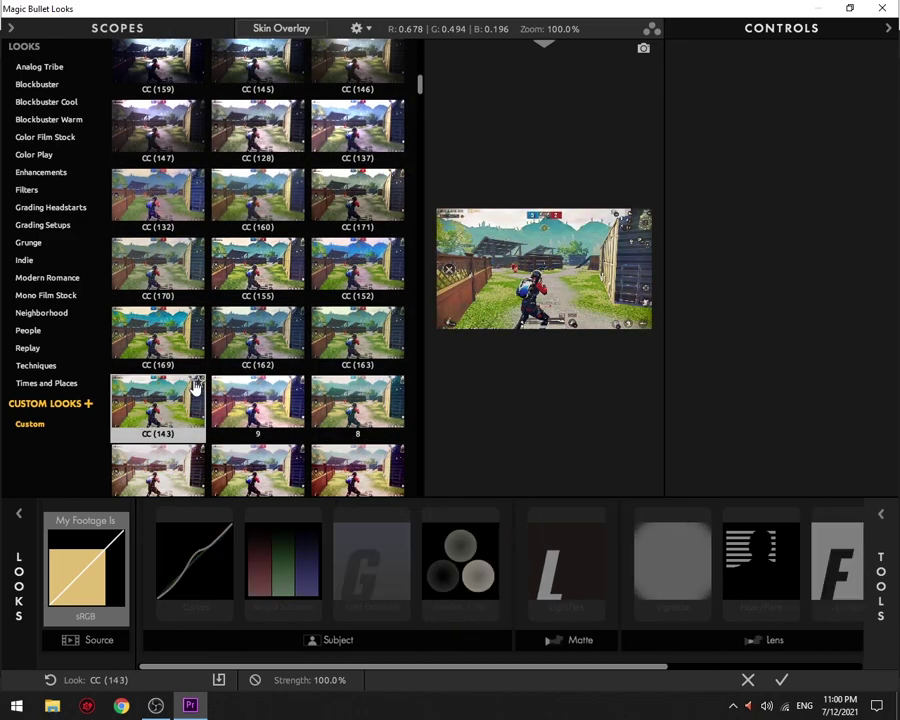
pyautogui.scroll(-1, 194, 382)
pyautogui.scroll(-1, 200, 380)
pyautogui.scroll(-1, 285, 373)
pyautogui.scroll(-1, 196, 376)
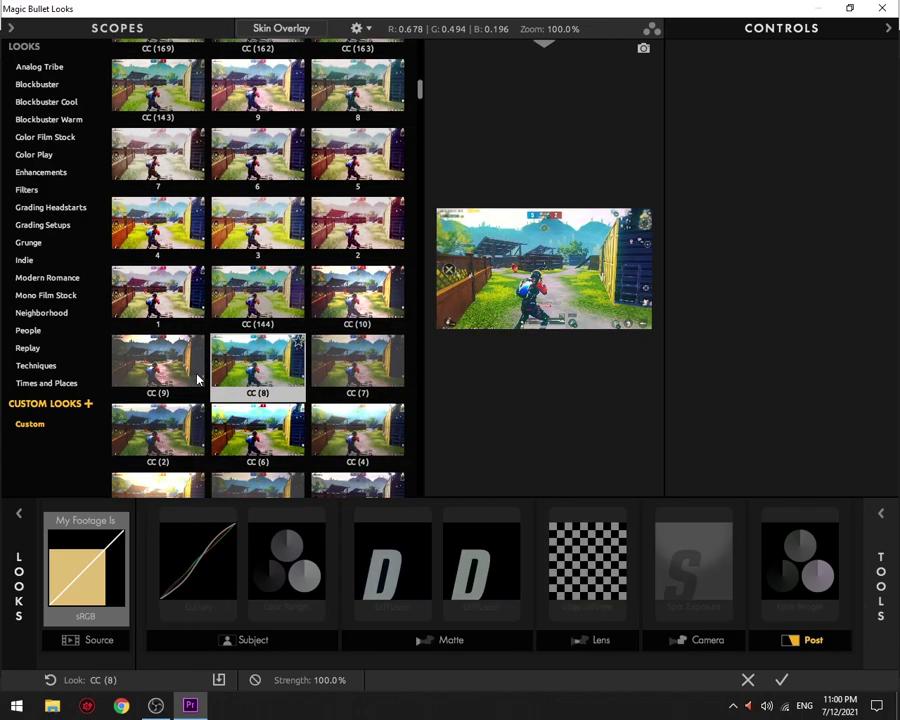
pyautogui.scroll(-4, 211, 387)
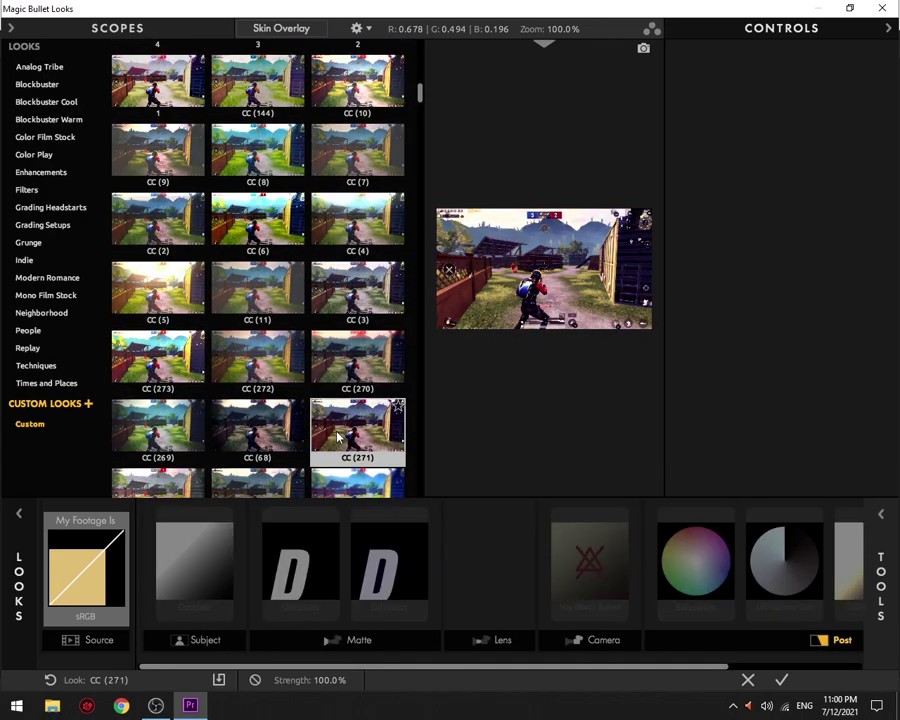
pyautogui.scroll(-2, 260, 345)
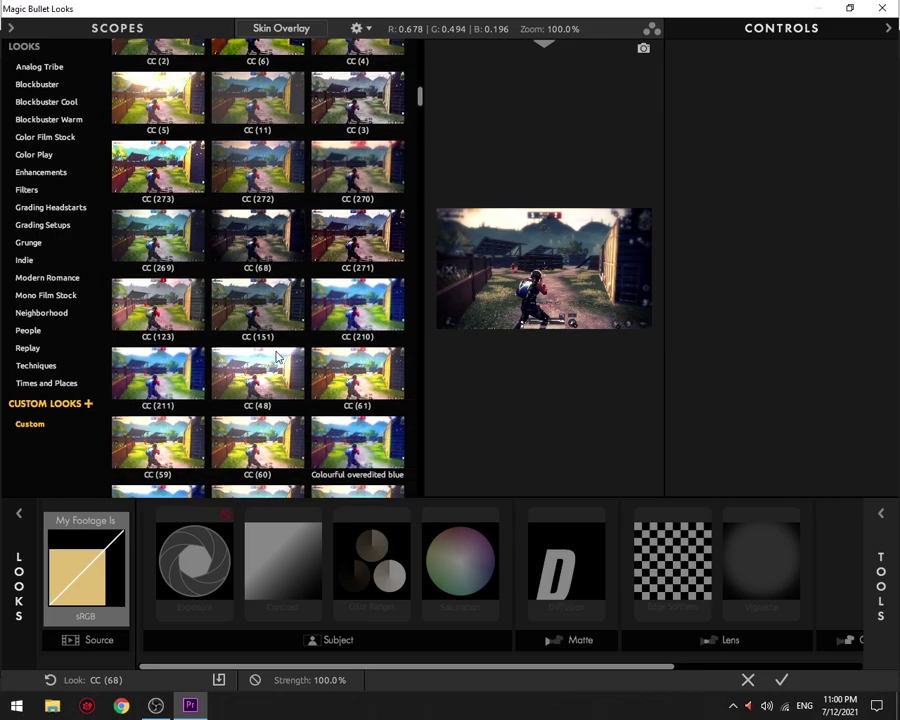
pyautogui.scroll(-3, 278, 356)
pyautogui.scroll(-1, 270, 360)
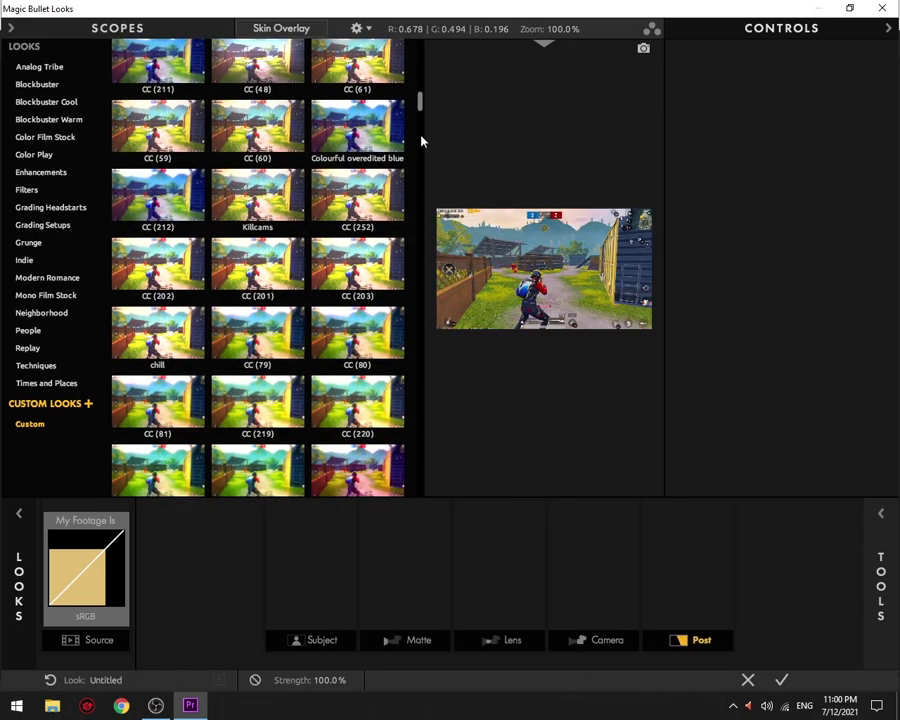
pyautogui.moveTo(419, 104); pyautogui.dragTo(420, 60)
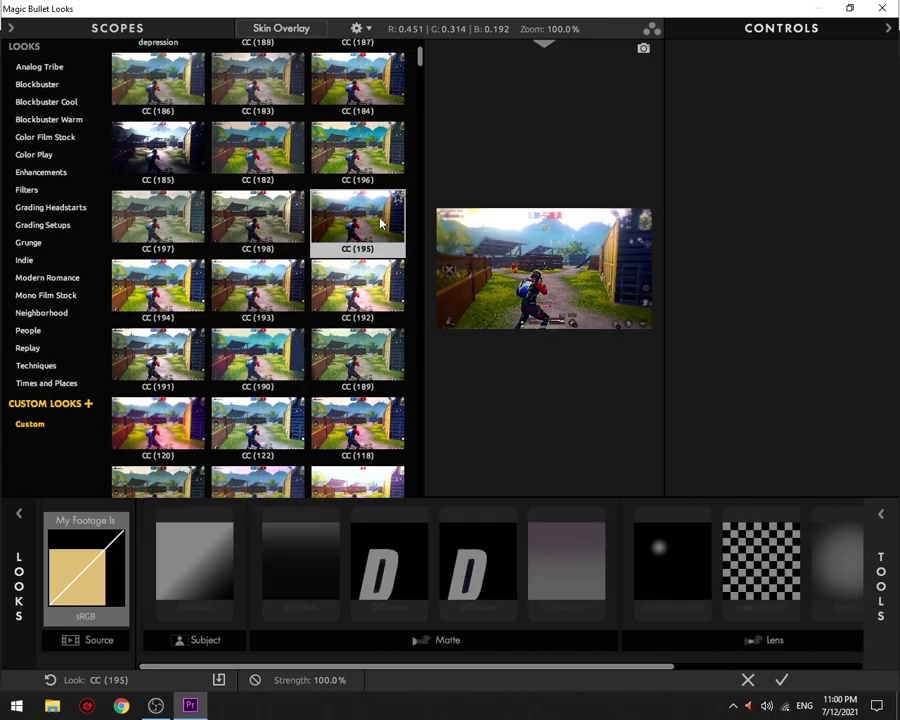
pyautogui.scroll(2, 340, 240)
pyautogui.scroll(1, 285, 245)
pyautogui.scroll(1, 280, 230)
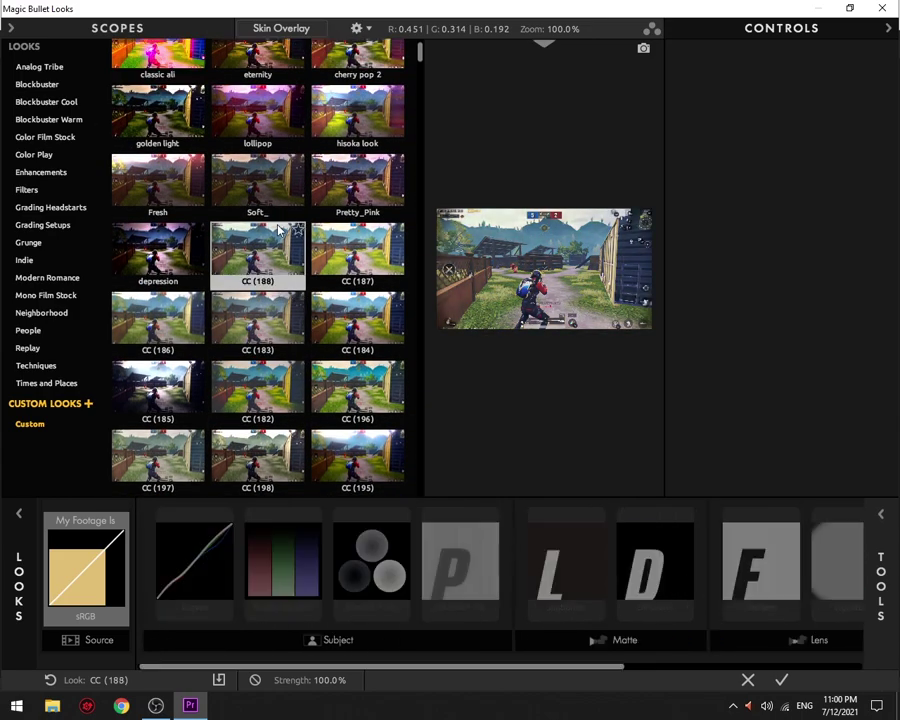
pyautogui.click(280, 310)
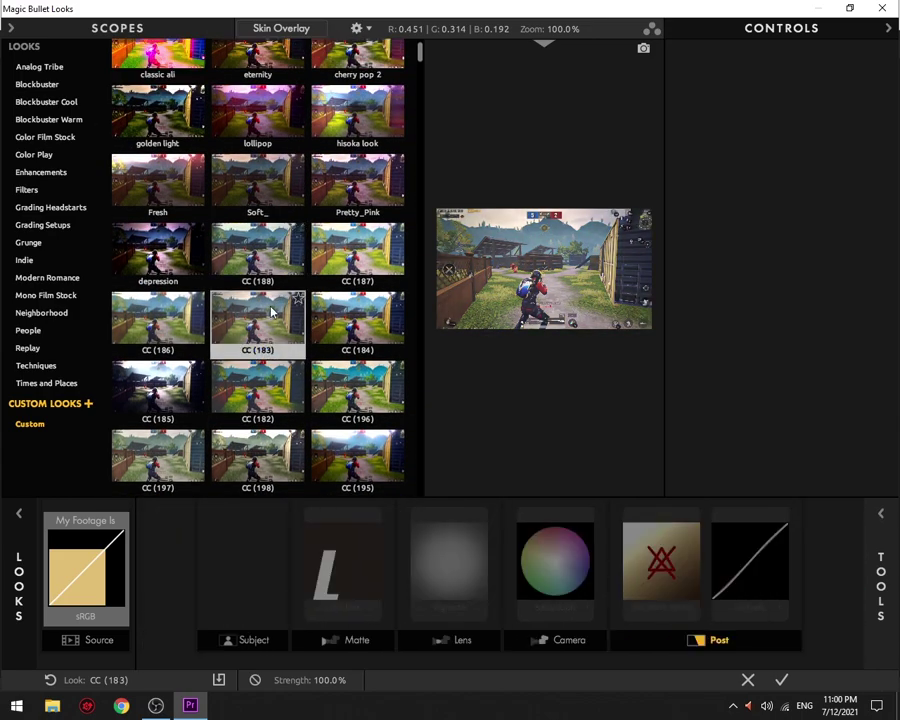
# Step: Commit CC (183), toggle the Looks effect to compare, and stop playback at 00:00:30:42
pyautogui.click(782, 679)
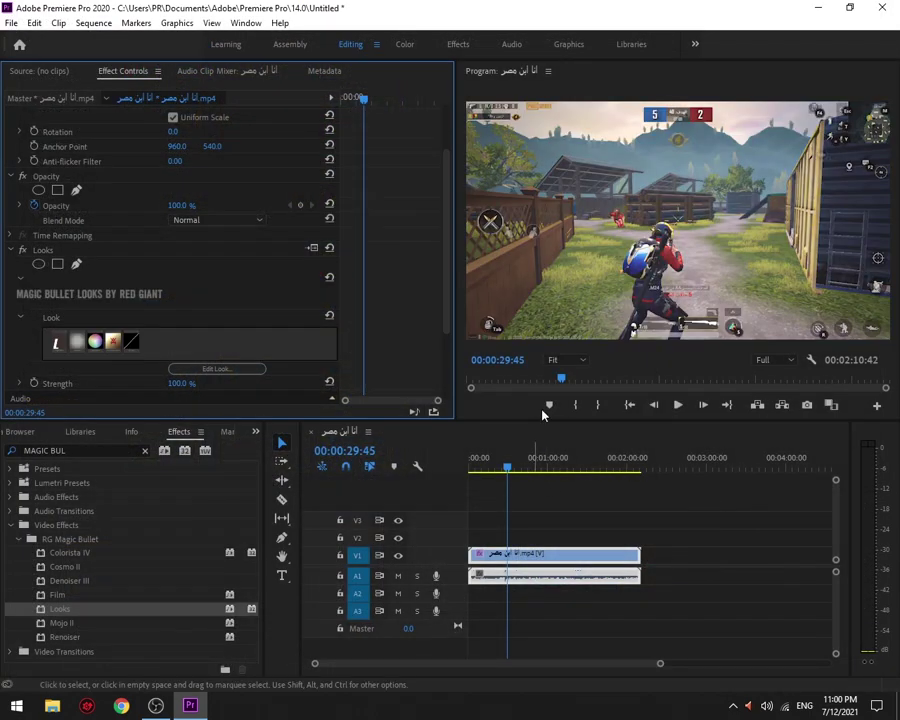
pyautogui.click(25, 252)
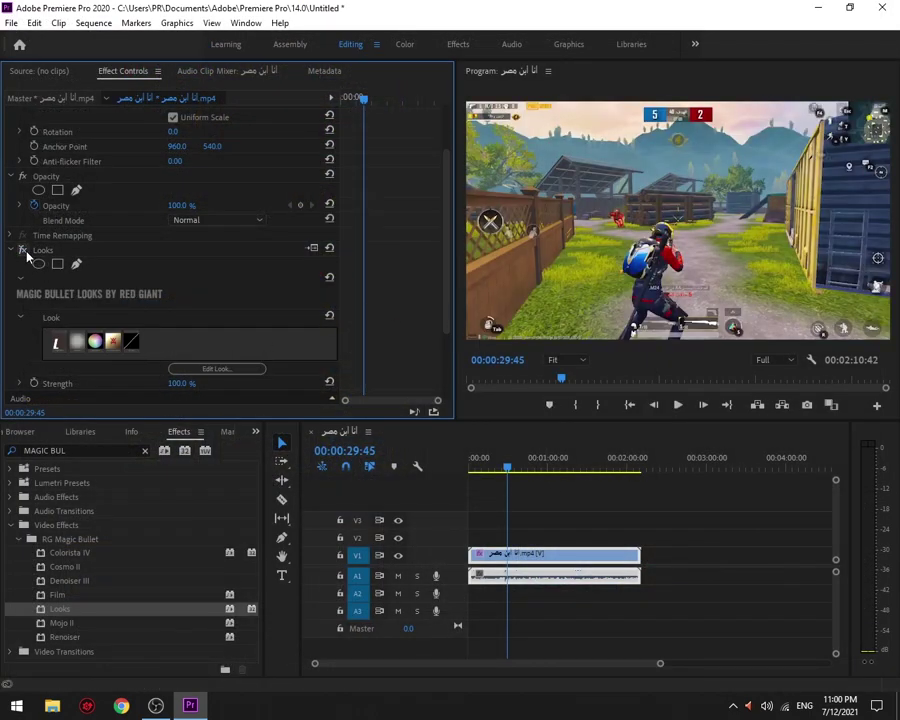
pyautogui.press('space')
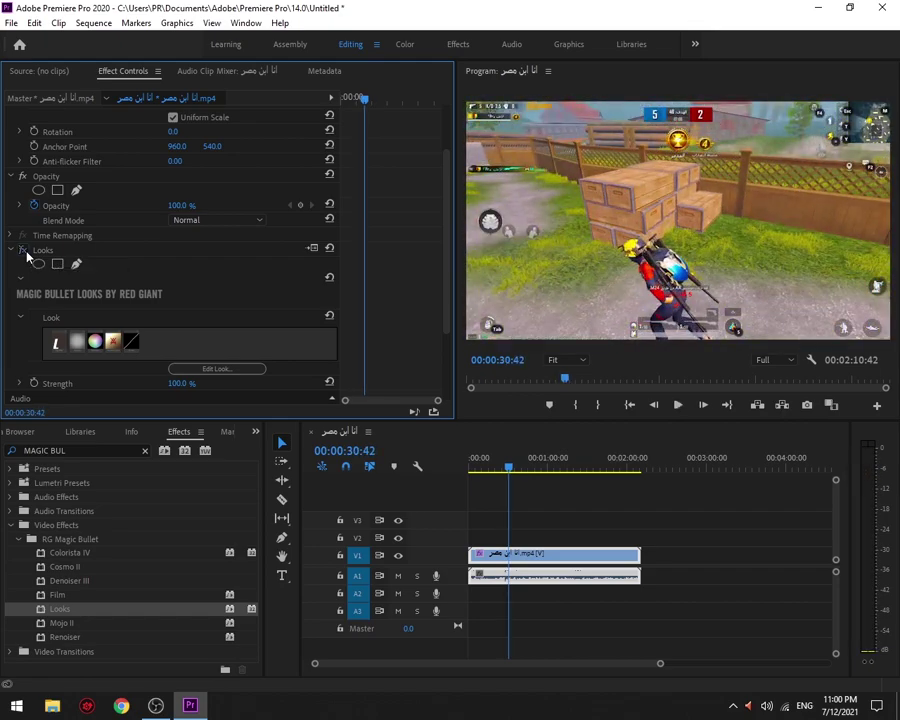